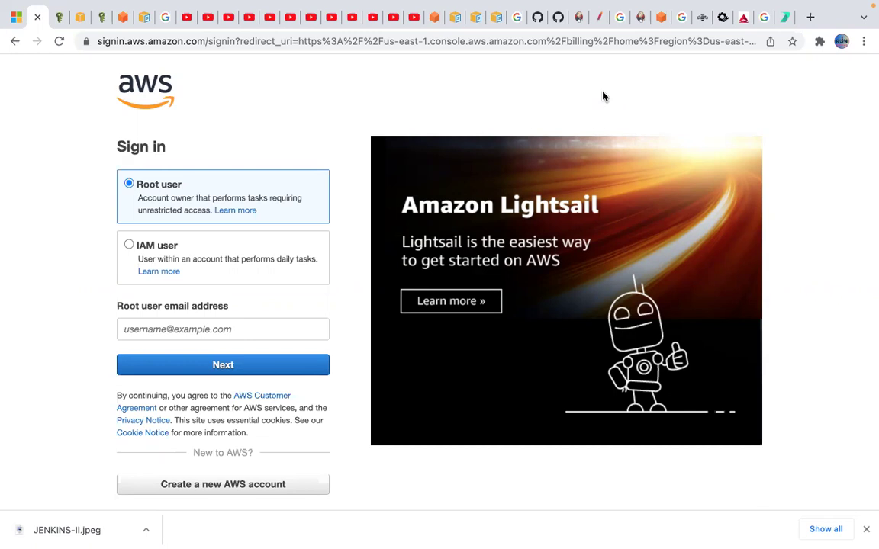
# - Enter the root user e-mail from the saved suggestion and submit it on the sign-in page
pyautogui.click(247, 330)
pyautogui.write('vish')
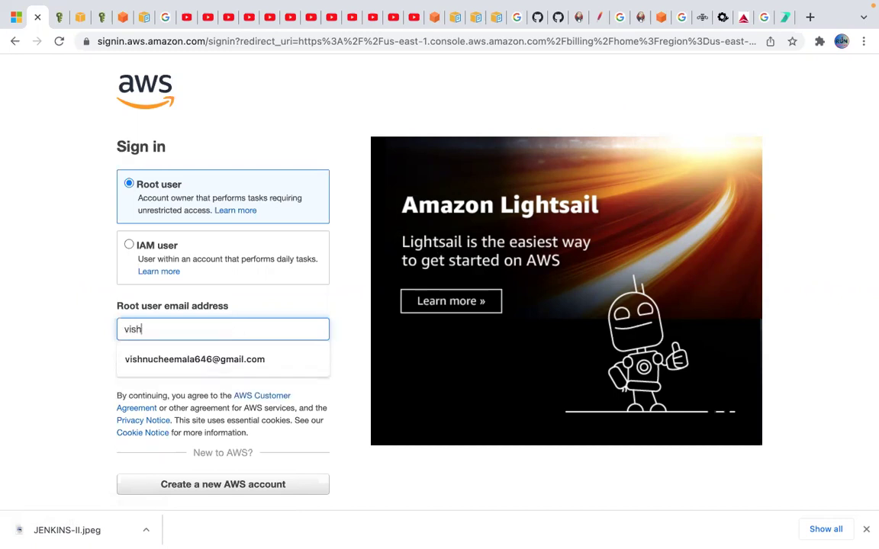
pyautogui.click(195, 359)
pyautogui.click(219, 367)
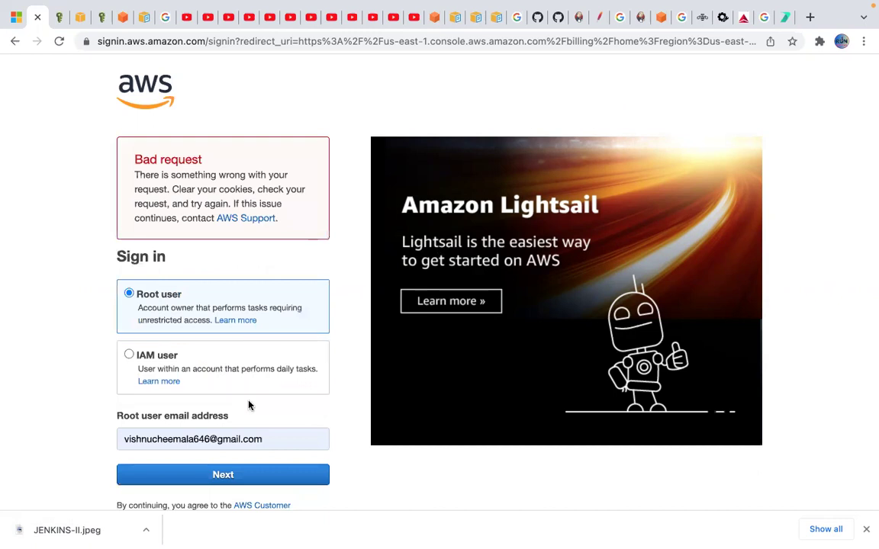
pyautogui.scroll(-1, 249, 405)
pyautogui.scroll(-2, 229, 384)
pyautogui.scroll(2, 232, 394)
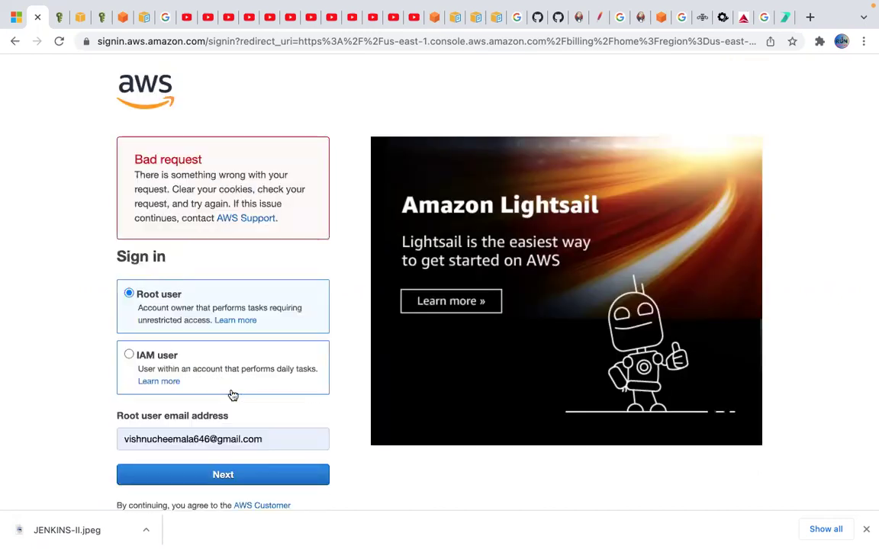
# - Reload the sign-in page after the Bad request error and resubmit the root user e-mail
pyautogui.click(61, 42)
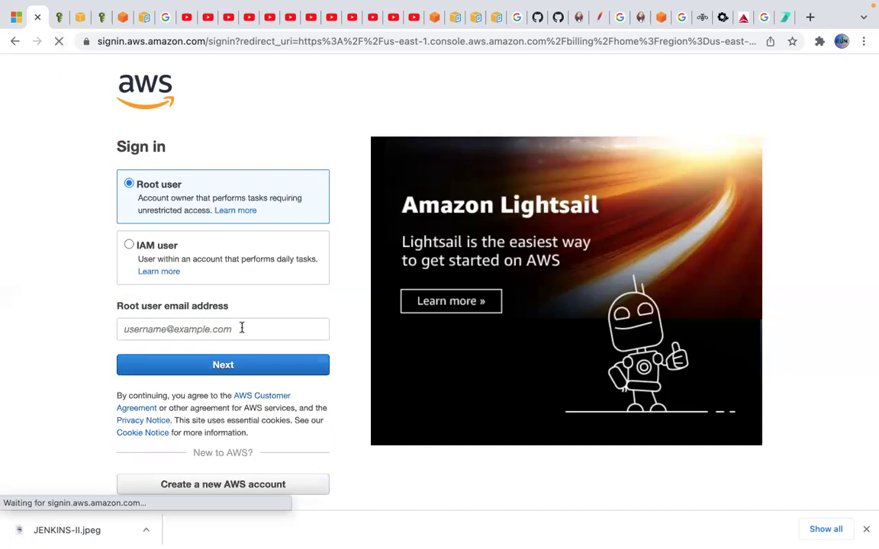
pyautogui.click(242, 329)
pyautogui.write('vis')
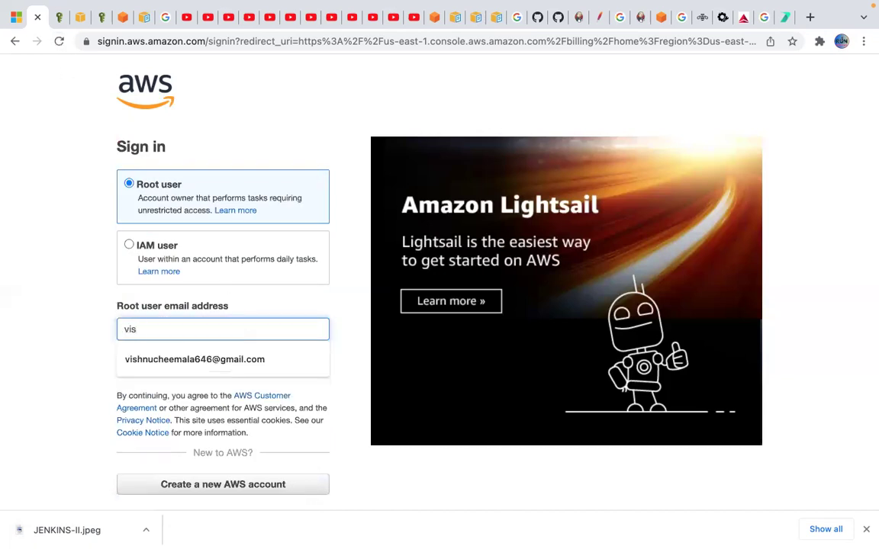
pyautogui.click(238, 359)
pyautogui.click(237, 367)
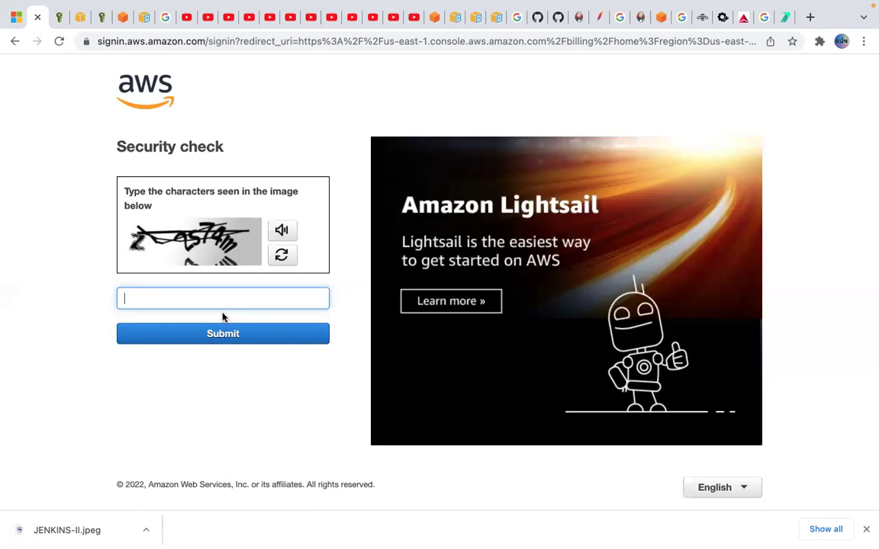
# - Solve a refreshed security captcha, then sign in with the root password
pyautogui.write('z')
pyautogui.click(289, 254)
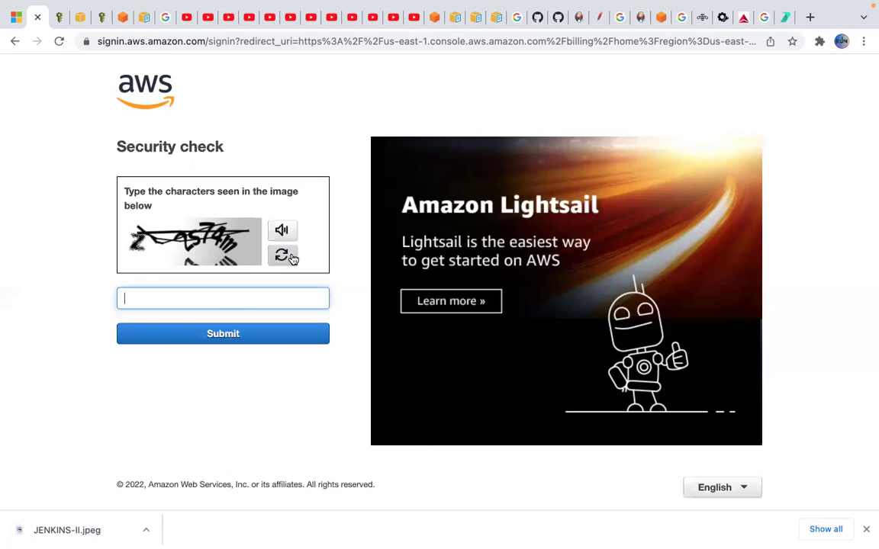
pyautogui.click(213, 293)
pyautogui.write('3fy352')
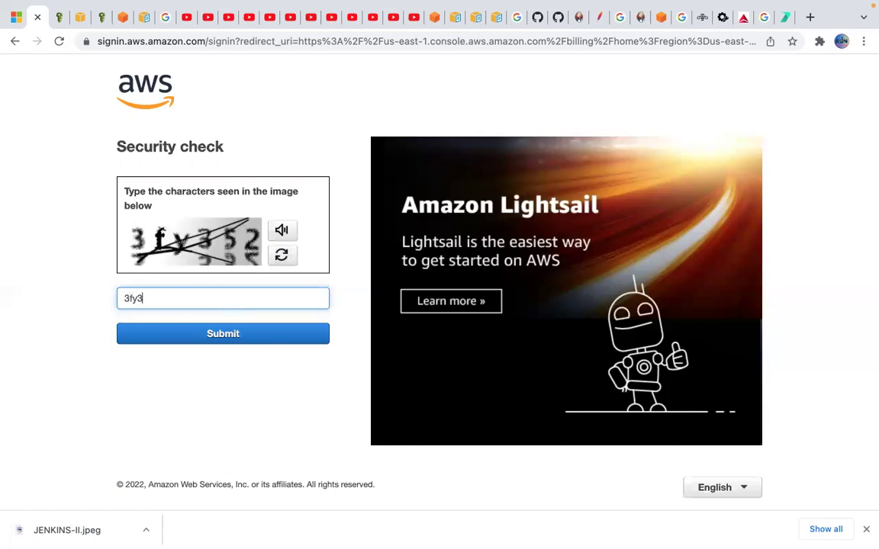
pyautogui.click(222, 343)
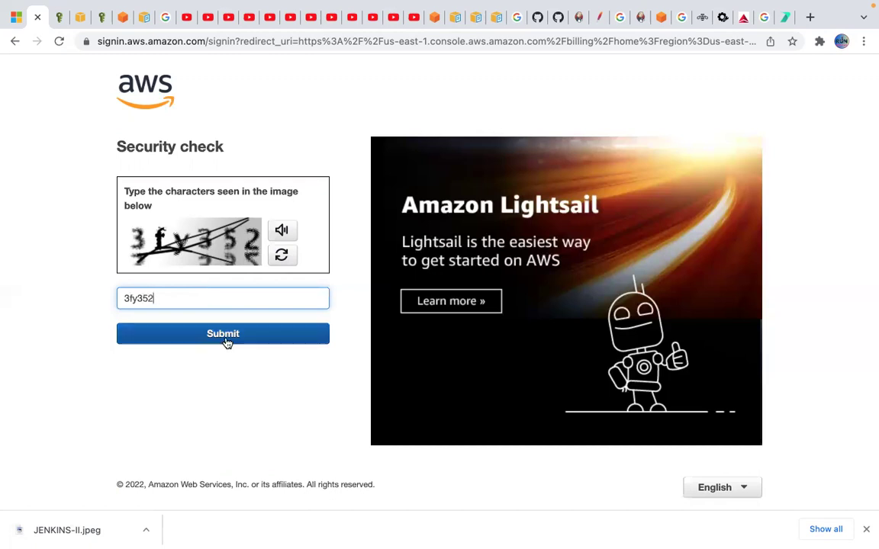
pyautogui.write('•••••••••')
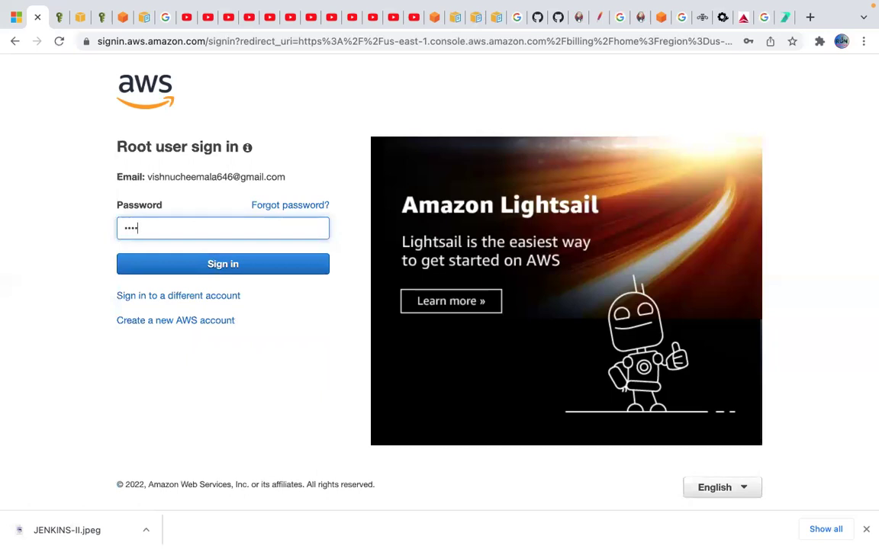
pyautogui.click(254, 271)
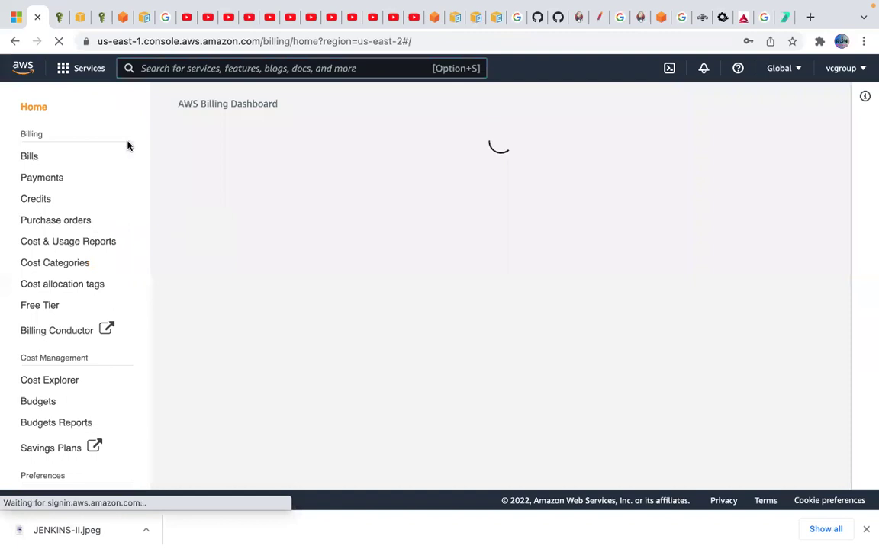
# - Search the Services bar for 'cloudwatch' and open the CloudWatch console
pyautogui.click(209, 69)
pyautogui.write('ec')
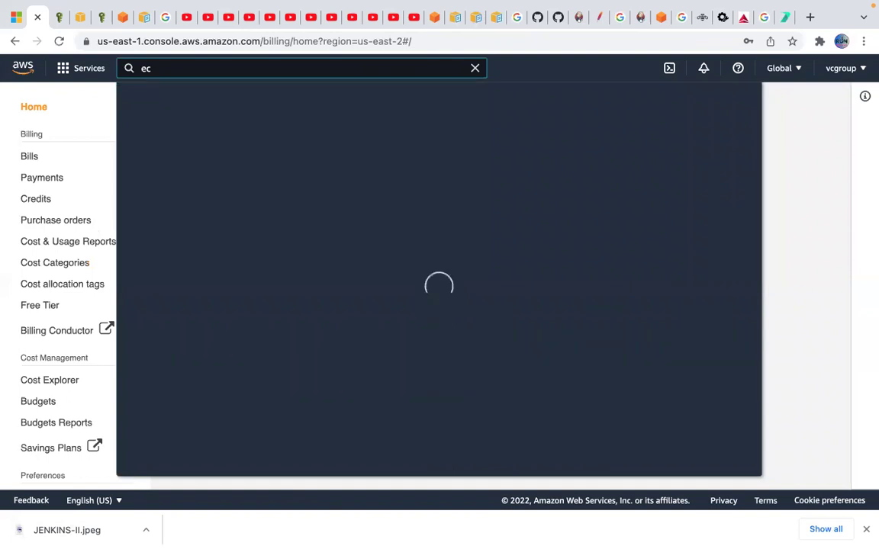
pyautogui.press('BackSpace')
pyautogui.press('BackSpace')
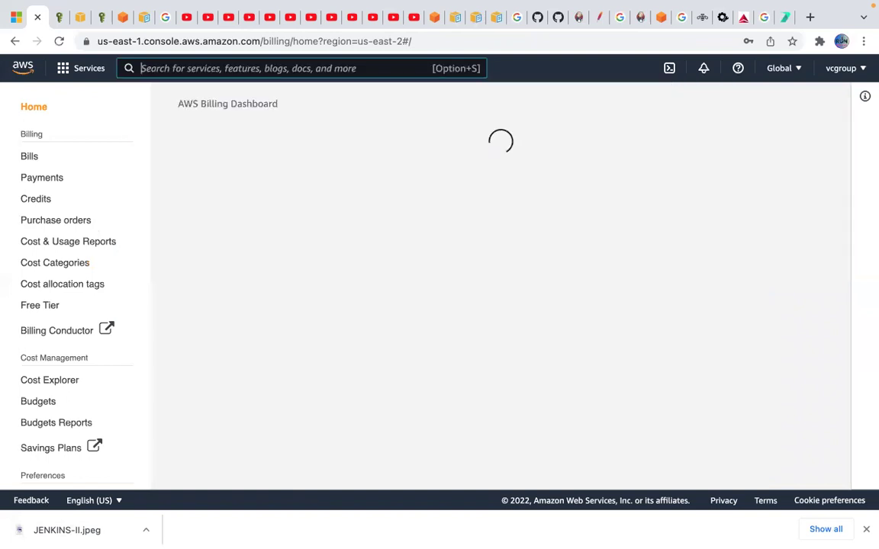
pyautogui.write('cloud')
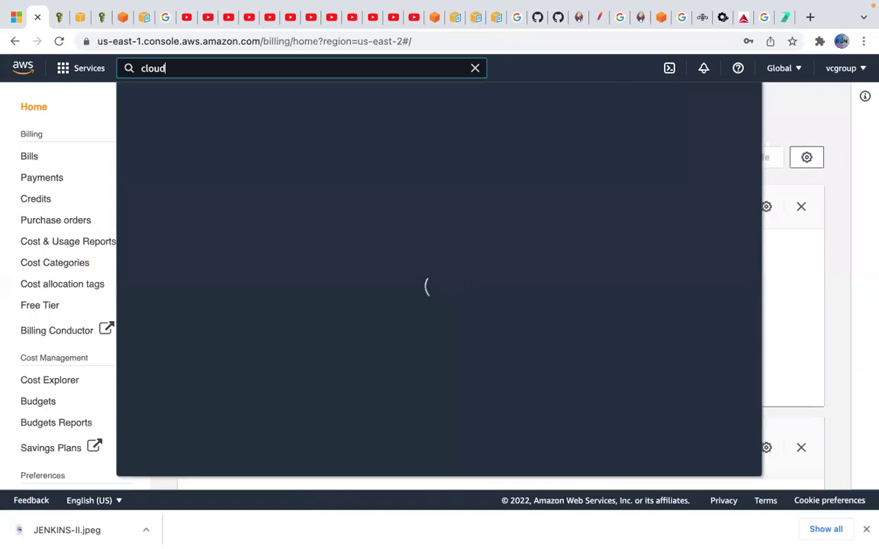
pyautogui.write('wat')
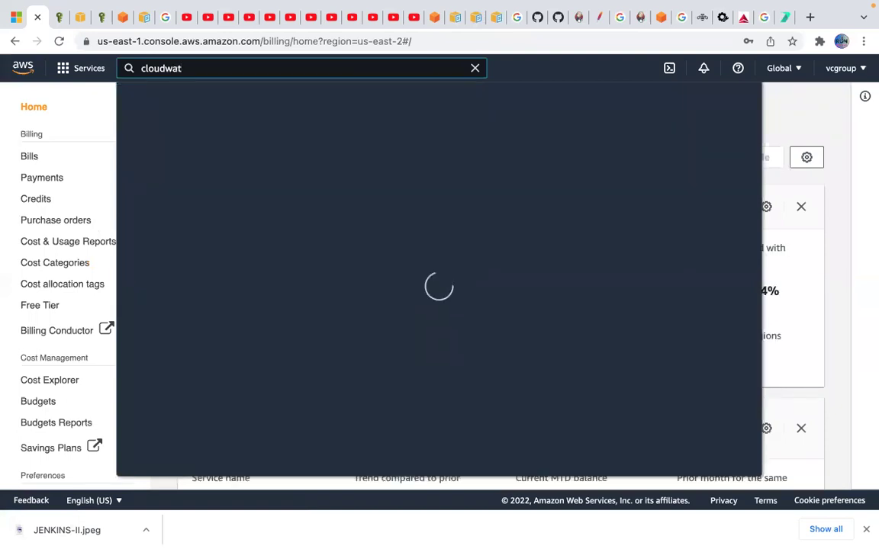
pyautogui.write('ch')
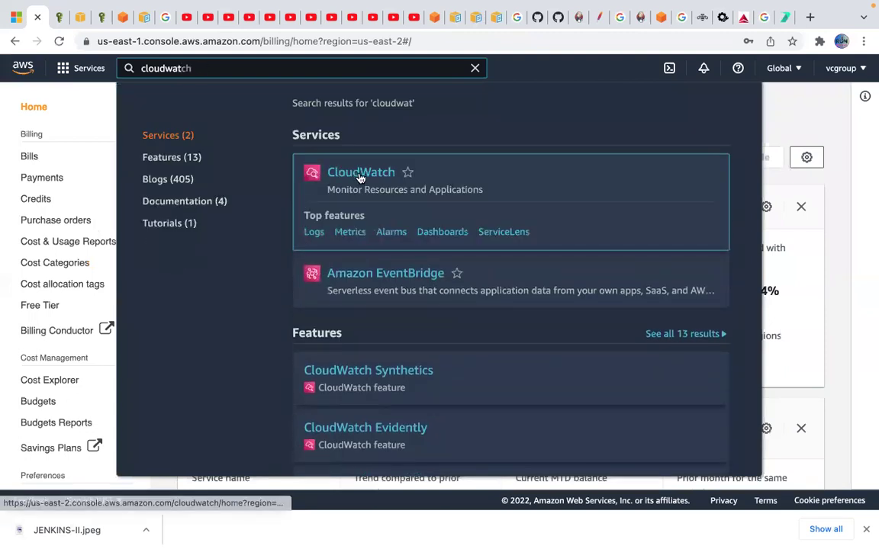
pyautogui.click(361, 175)
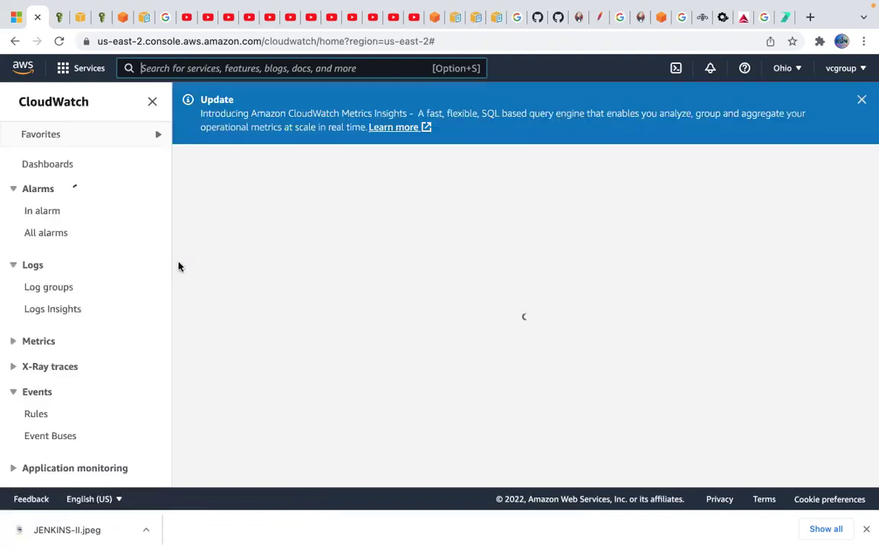
# - Expand Metrics in the CloudWatch sidebar and open All metrics to list the Ohio namespaces
pyautogui.scroll(-2, 70, 298)
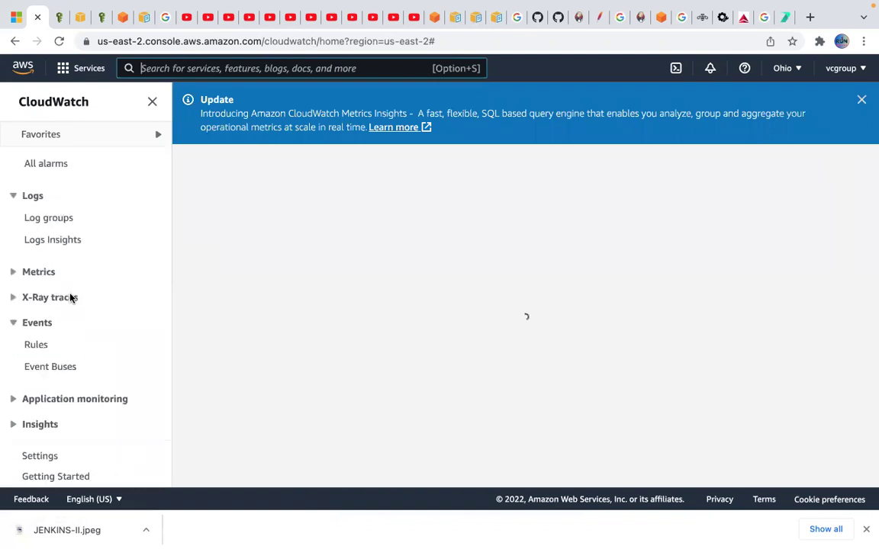
pyautogui.click(13, 273)
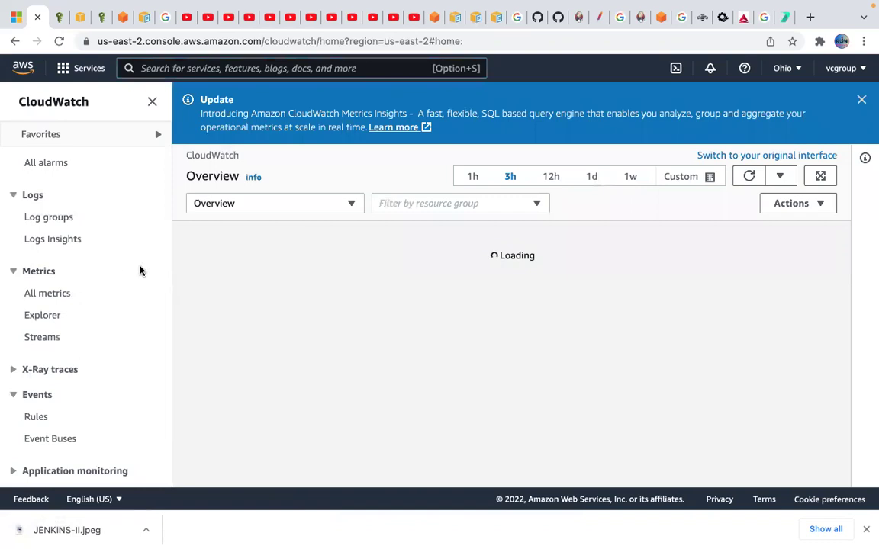
pyautogui.click(48, 294)
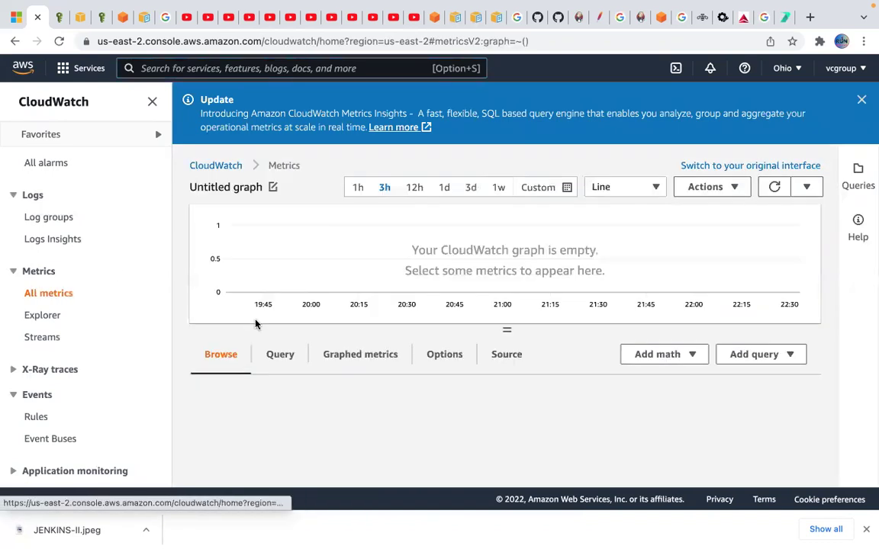
pyautogui.scroll(-1, 391, 341)
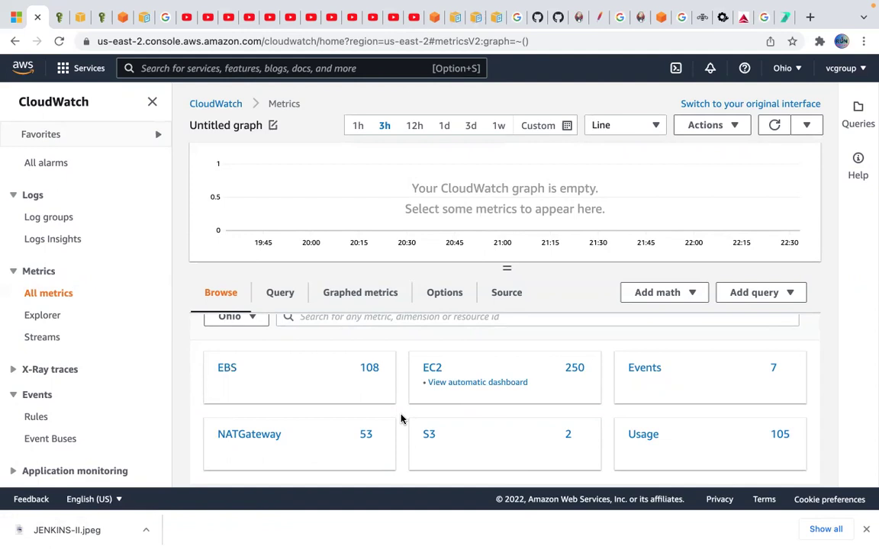
pyautogui.scroll(1, 393, 418)
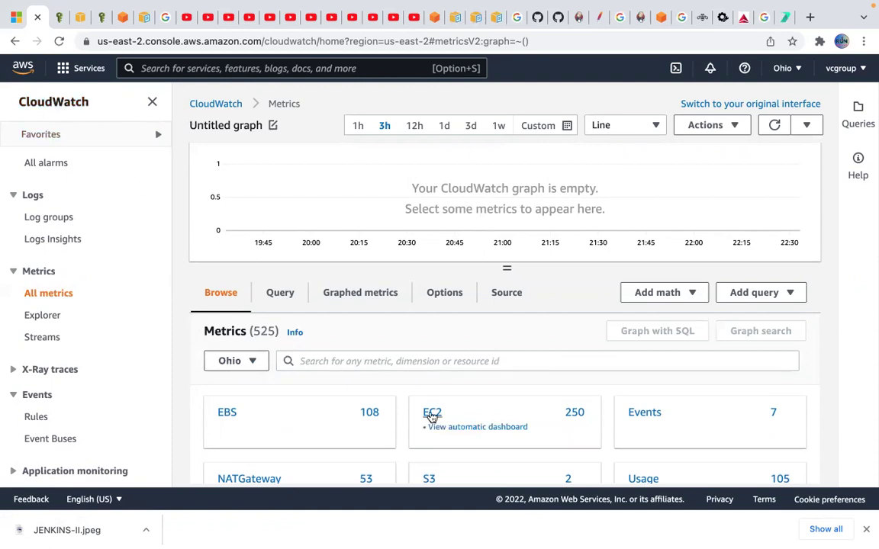
# - Open the EC2 namespace card under Browse in All metrics
pyautogui.click(433, 416)
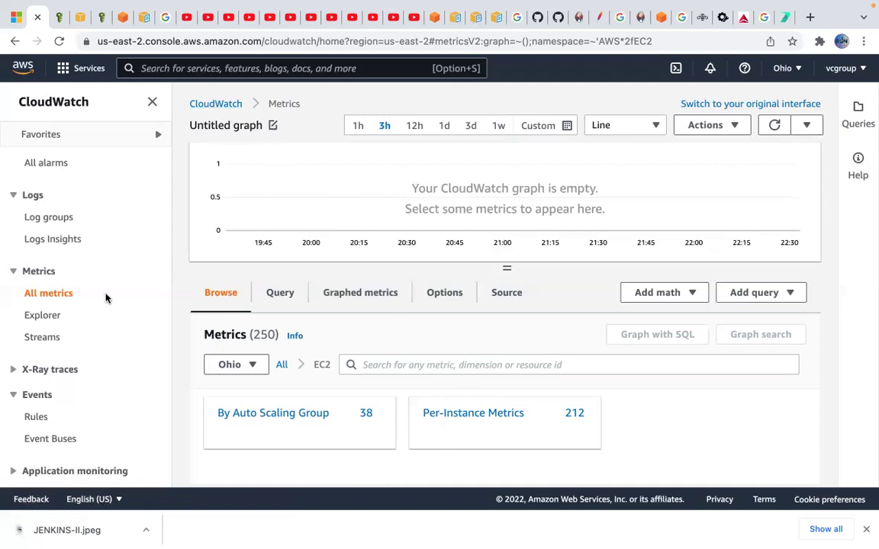
# - Switch to the Incredibuild Jenkins blog tab and start a search for 'steps to send cloudw'
pyautogui.click(784, 19)
pyautogui.click(560, 42)
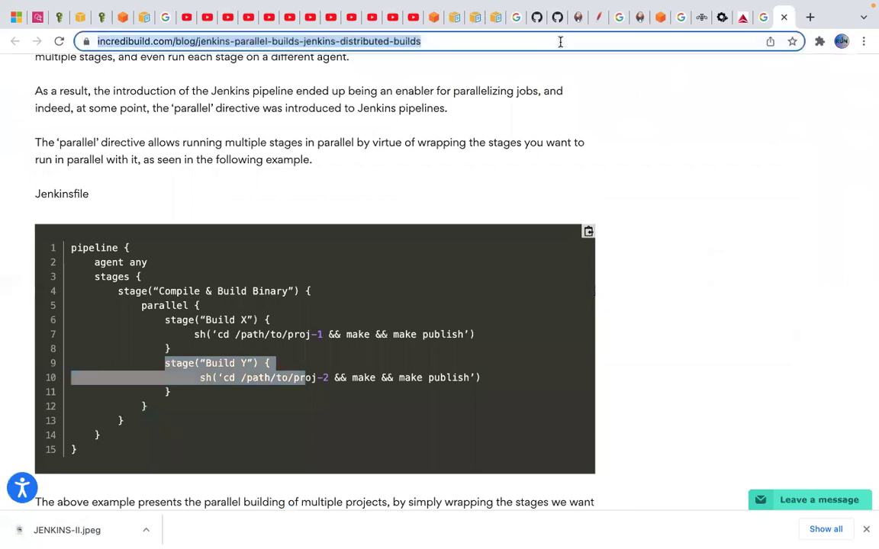
pyautogui.write('gra')
pyautogui.press('BackSpace')
pyautogui.press('BackSpace')
pyautogui.press('BackSpace')
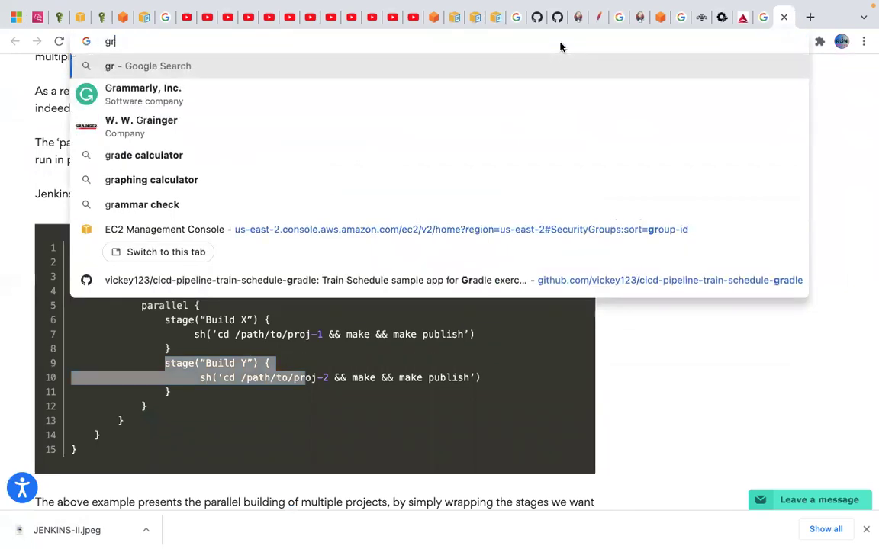
pyautogui.write('steps to s')
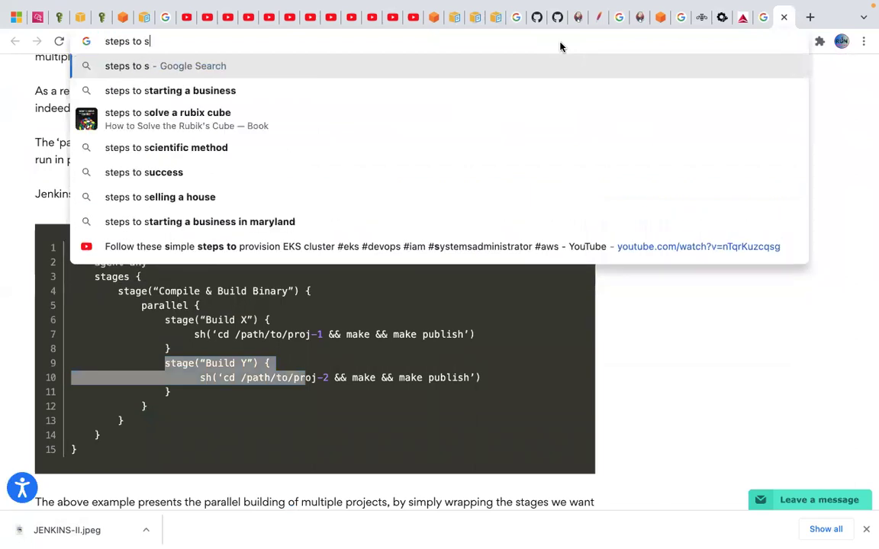
pyautogui.press('BackSpace')
pyautogui.write('send')
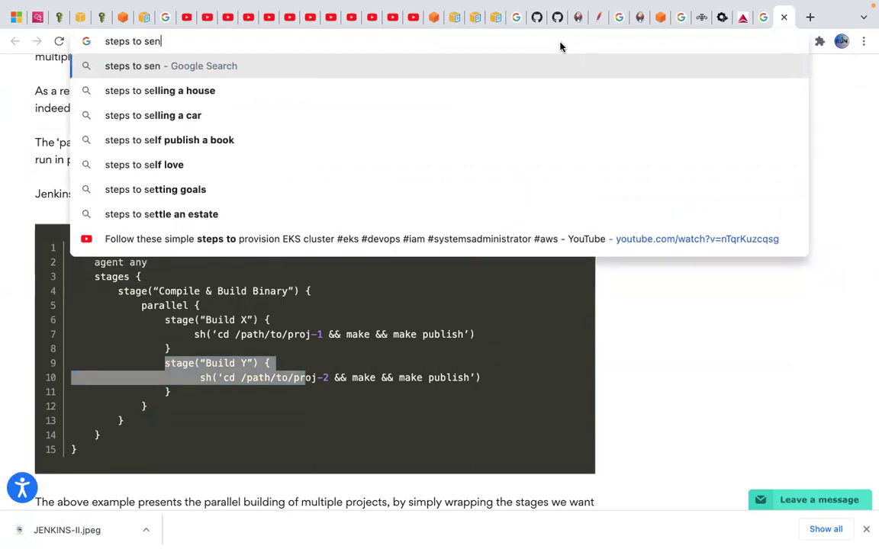